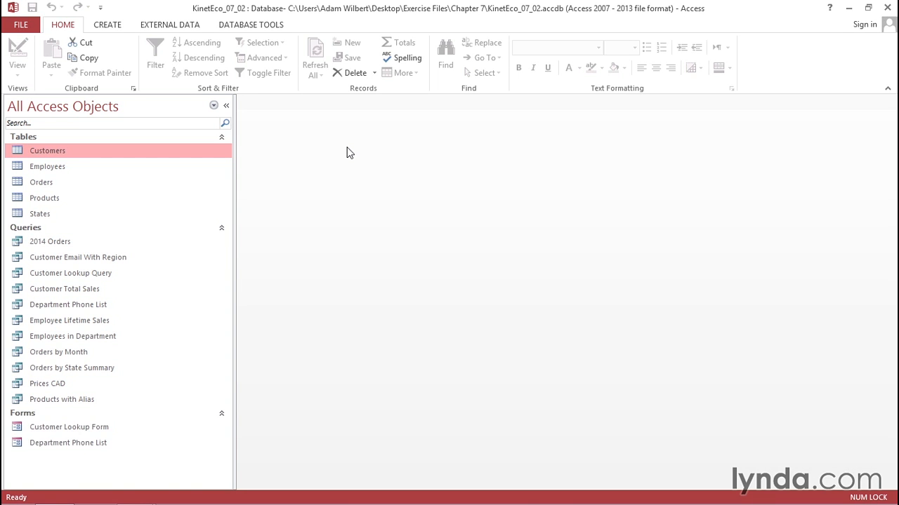
Create a new query in design view containing the Employees, Orders and Products tables.
{"action": "left_click", "coordinate": [106, 27]}
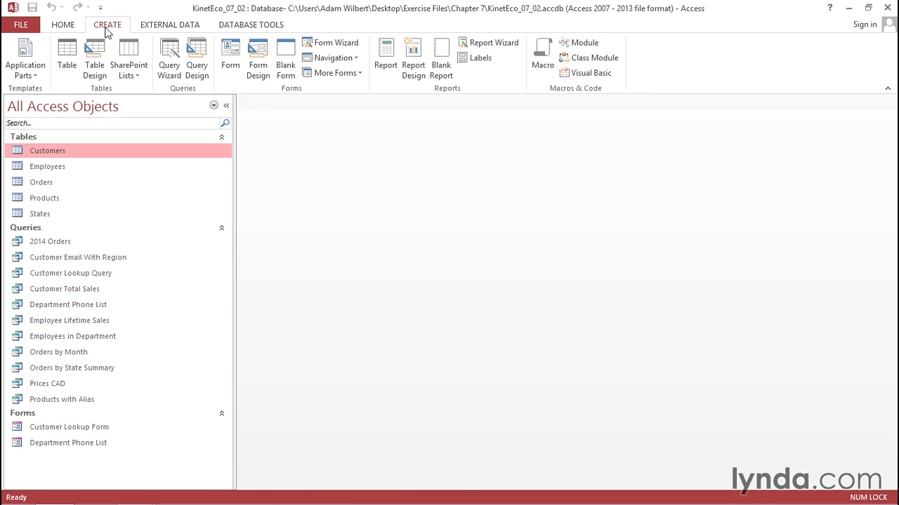
{"action": "left_click", "coordinate": [196, 70]}
{"action": "left_click_drag", "start_coordinate": [416, 304], "coordinate": [414, 165]}
{"action": "double_click", "coordinate": [371, 213]}
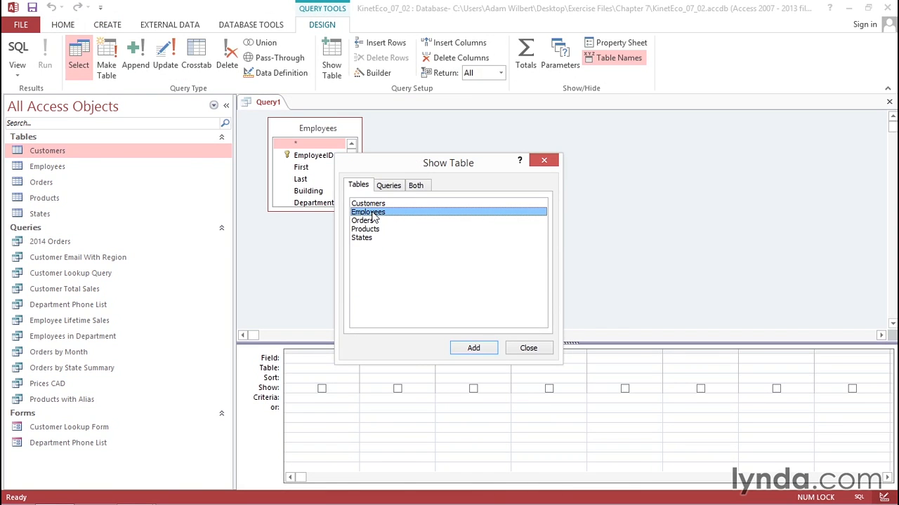
{"action": "double_click", "coordinate": [369, 223]}
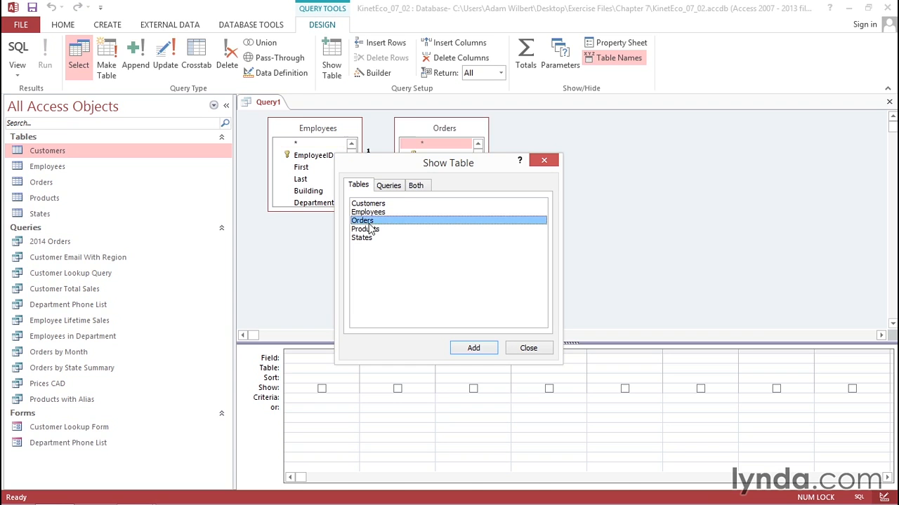
{"action": "double_click", "coordinate": [367, 230]}
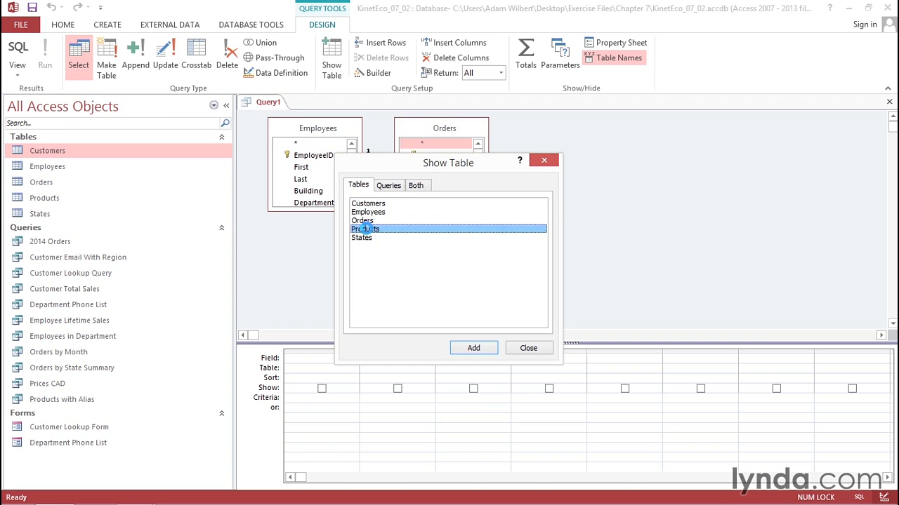
{"action": "left_click", "coordinate": [527, 348]}
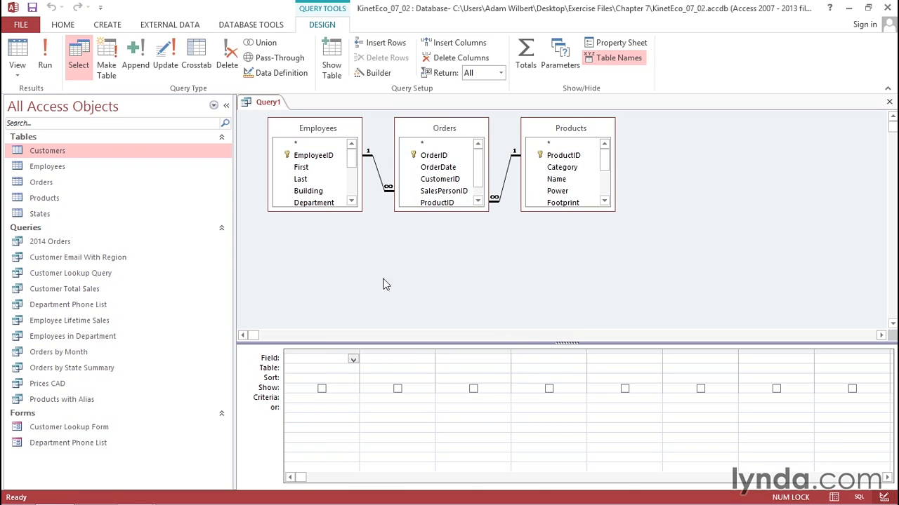
Add EmployeeID, First and Last from Employees, OrderDate from Orders, and SuggestedRetail from Products to the query grid.
{"action": "double_click", "coordinate": [318, 156]}
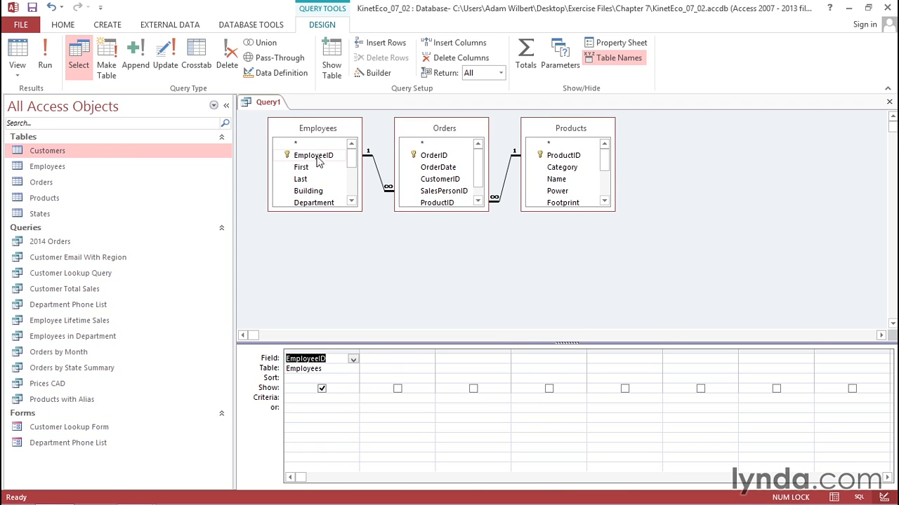
{"action": "double_click", "coordinate": [309, 168]}
{"action": "double_click", "coordinate": [307, 180]}
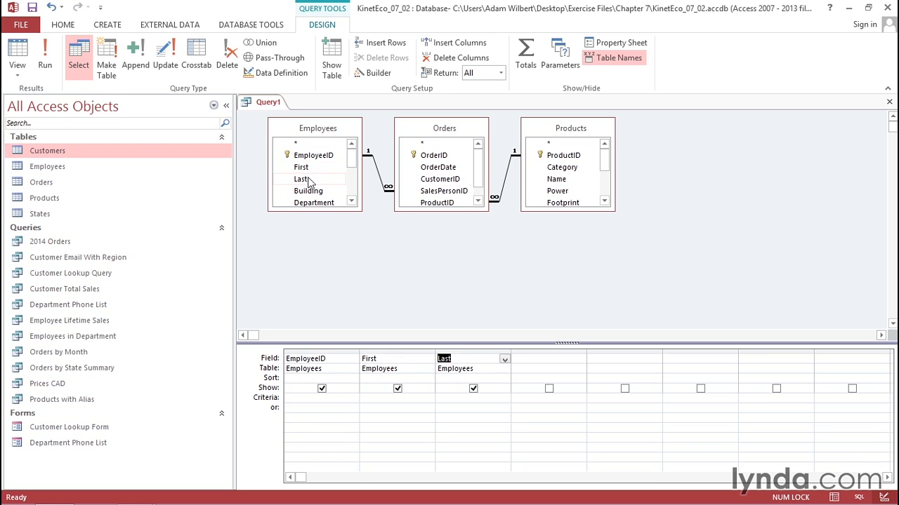
{"action": "double_click", "coordinate": [439, 168]}
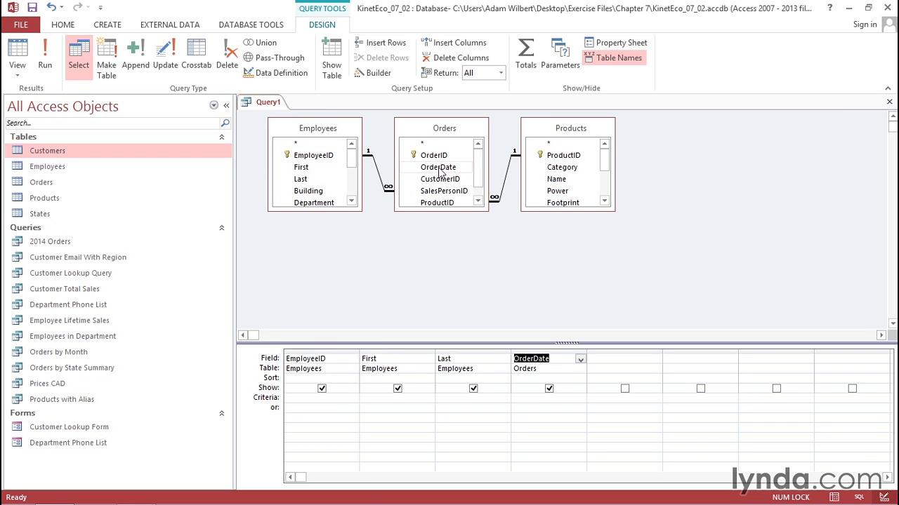
{"action": "left_click_drag", "start_coordinate": [604, 158], "coordinate": [605, 174]}
{"action": "double_click", "coordinate": [580, 181]}
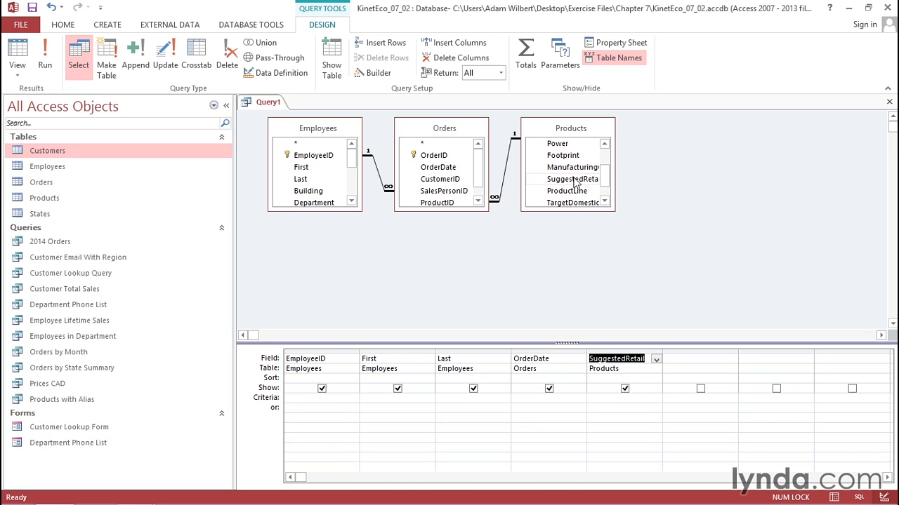
Enable Totals for the query and aggregate the SuggestedRetail field with Sum.
{"action": "left_click", "coordinate": [527, 70]}
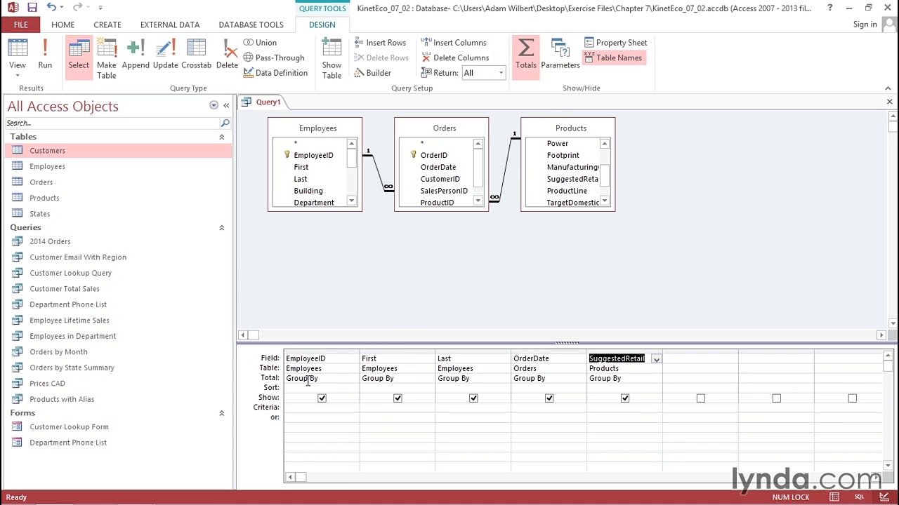
{"action": "left_click", "coordinate": [643, 380]}
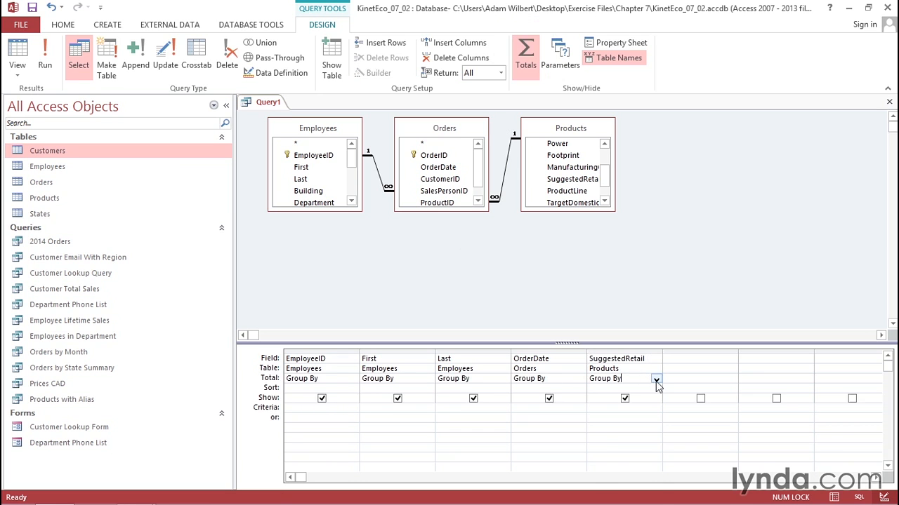
{"action": "left_click", "coordinate": [656, 381]}
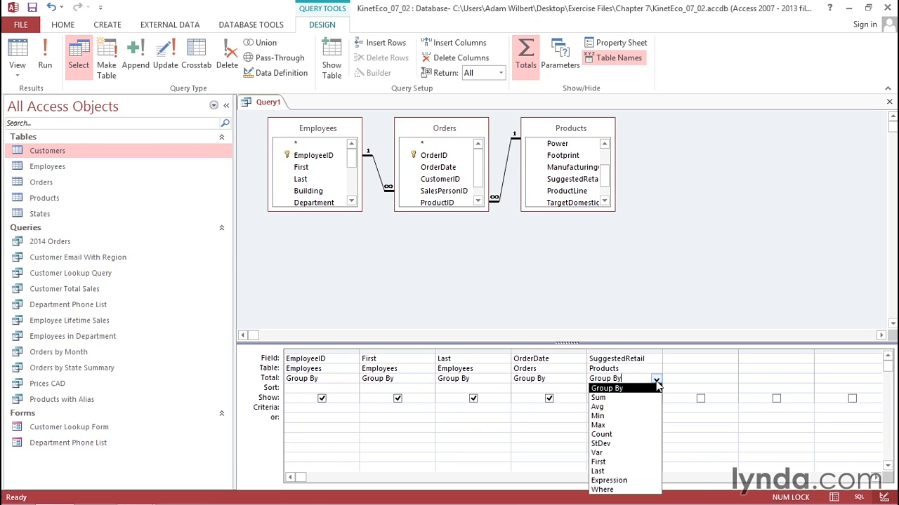
{"action": "left_click", "coordinate": [634, 398]}
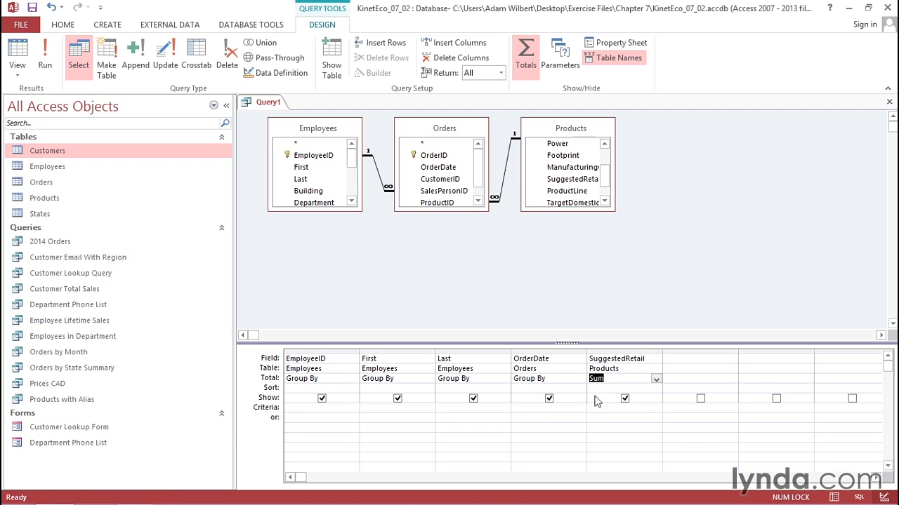
Enter the OrderDate criterion "Between 1/1/2013 and 12/31/2013" using the Zoom editor.
{"action": "left_click", "coordinate": [516, 408]}
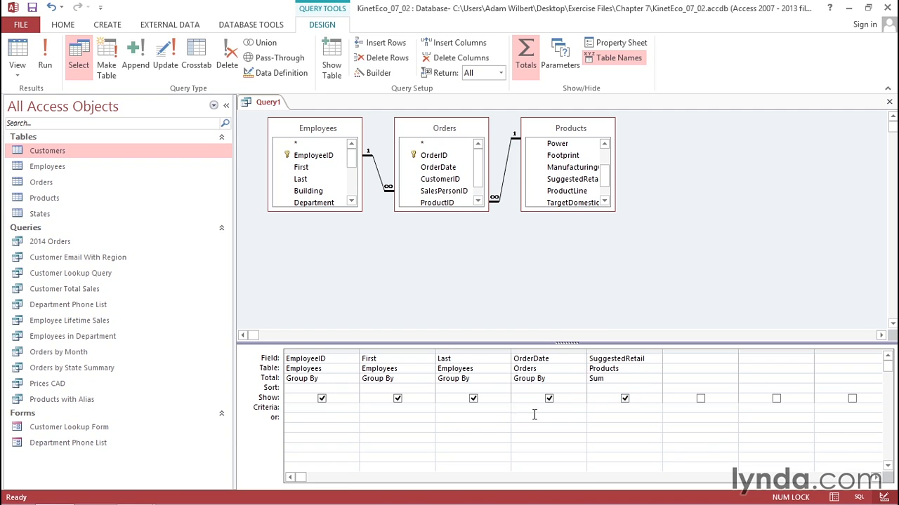
{"action": "right_click", "coordinate": [517, 407]}
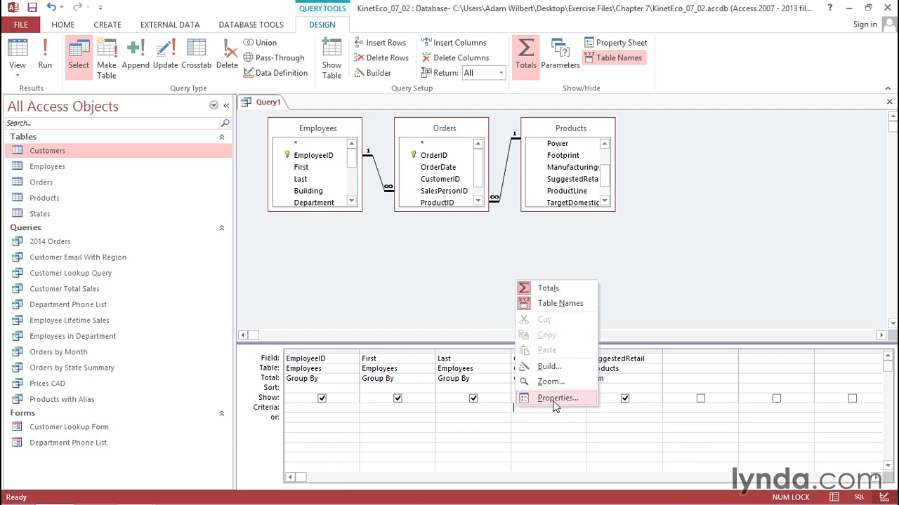
{"action": "left_click", "coordinate": [552, 381]}
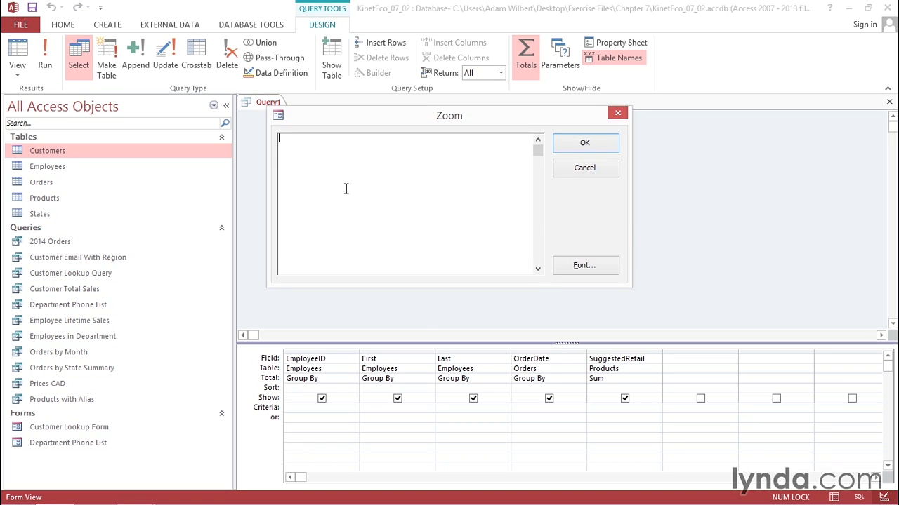
{"action": "type", "text": "Between 1/1/2013 and 12/"}
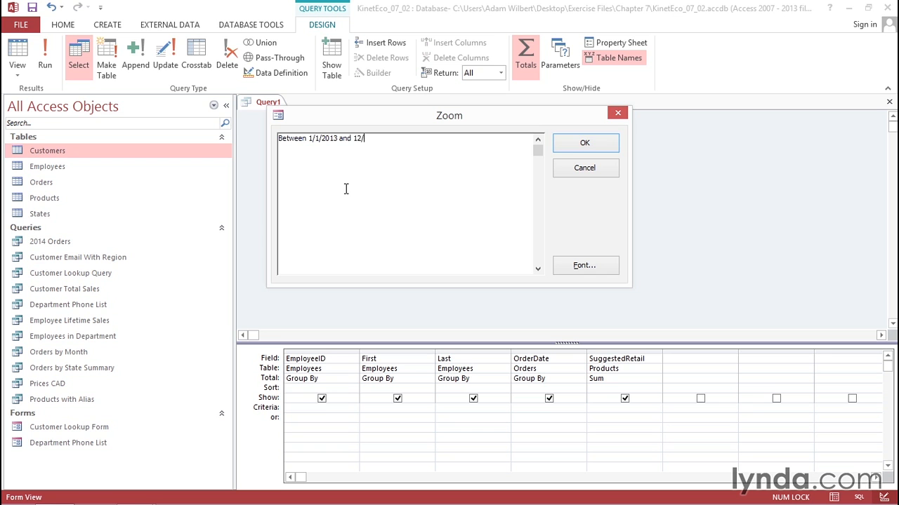
{"action": "type", "text": "31/2013"}
{"action": "key", "text": "Return"}
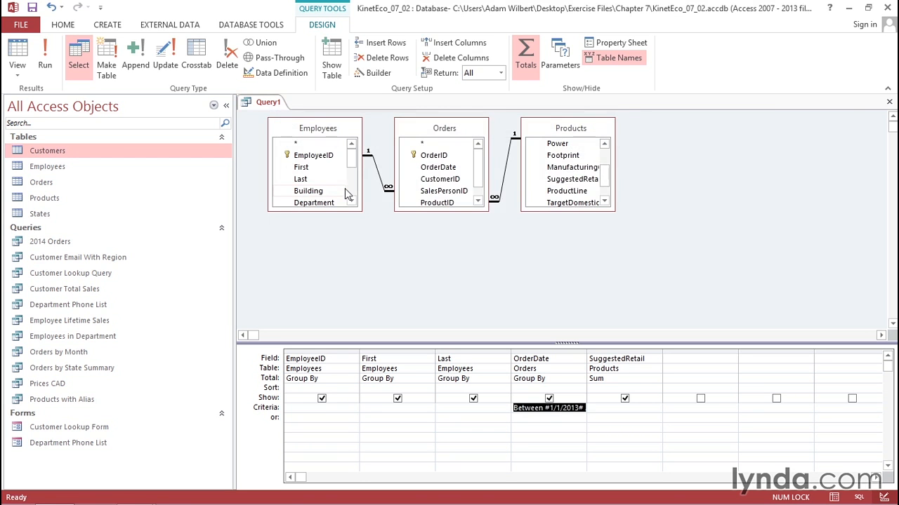
Set the OrderDate field's total option to Where and run the query.
{"action": "left_click", "coordinate": [555, 382]}
{"action": "left_click", "coordinate": [580, 380]}
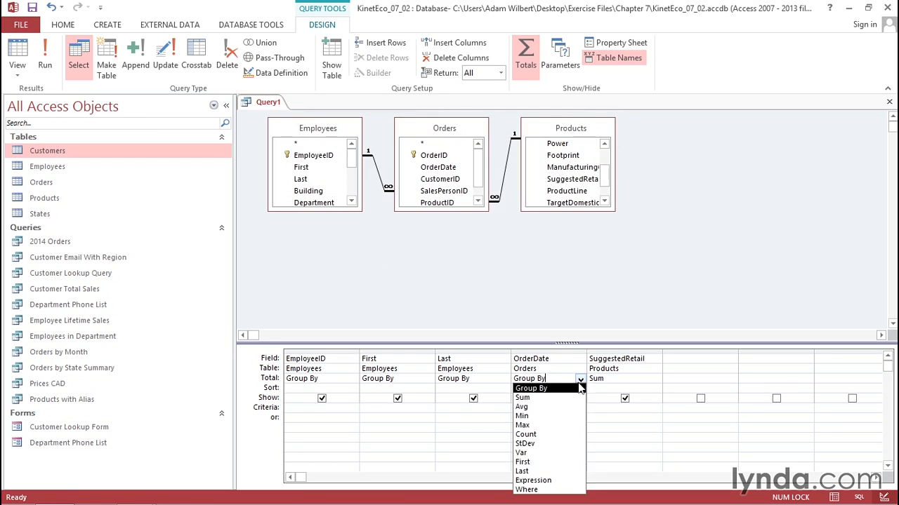
{"action": "left_click", "coordinate": [541, 489]}
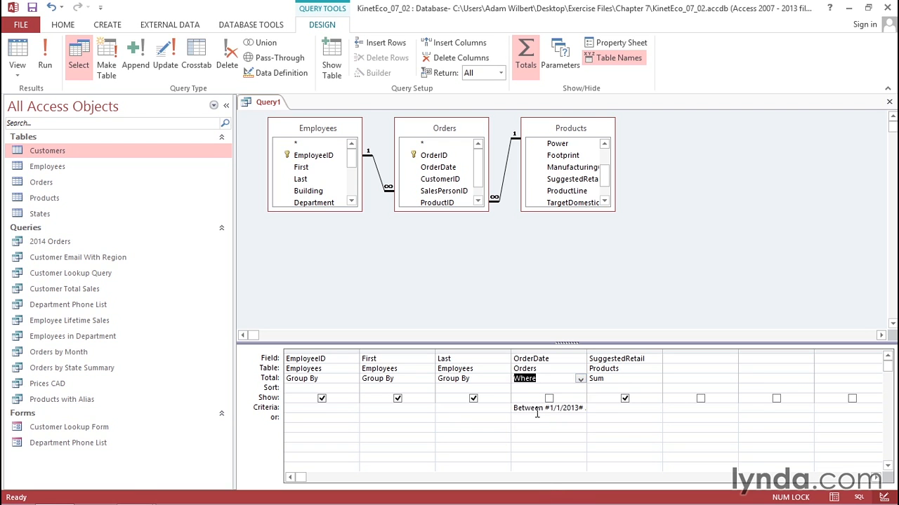
{"action": "left_click", "coordinate": [43, 59]}
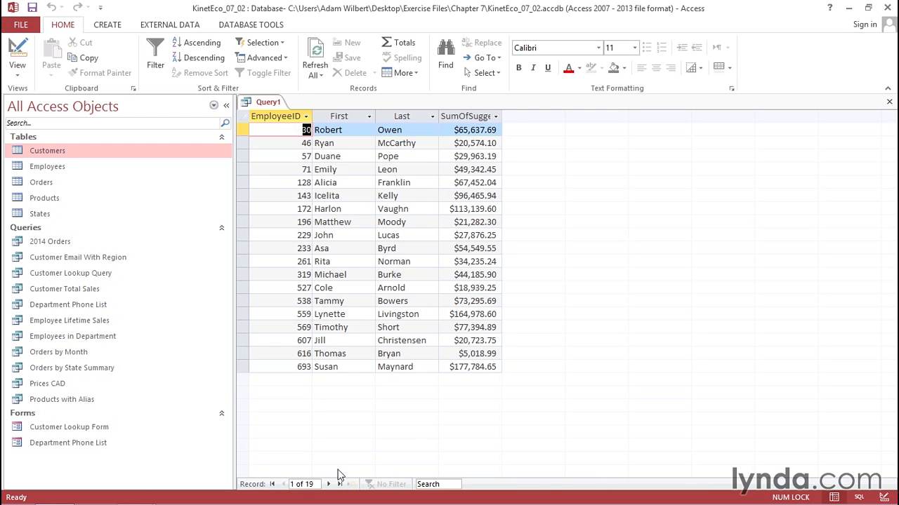
Sort the results by the summed retail column from largest to smallest and widen that column.
{"action": "left_click", "coordinate": [495, 116]}
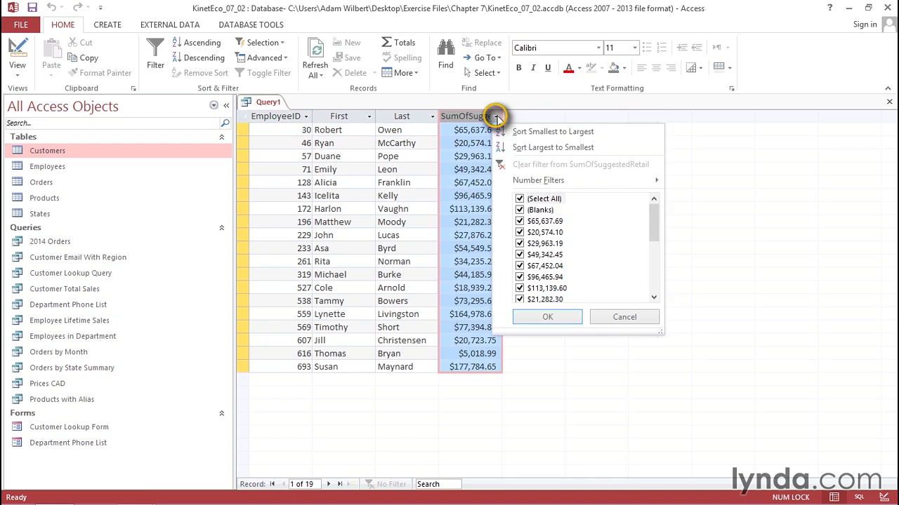
{"action": "left_click", "coordinate": [531, 148]}
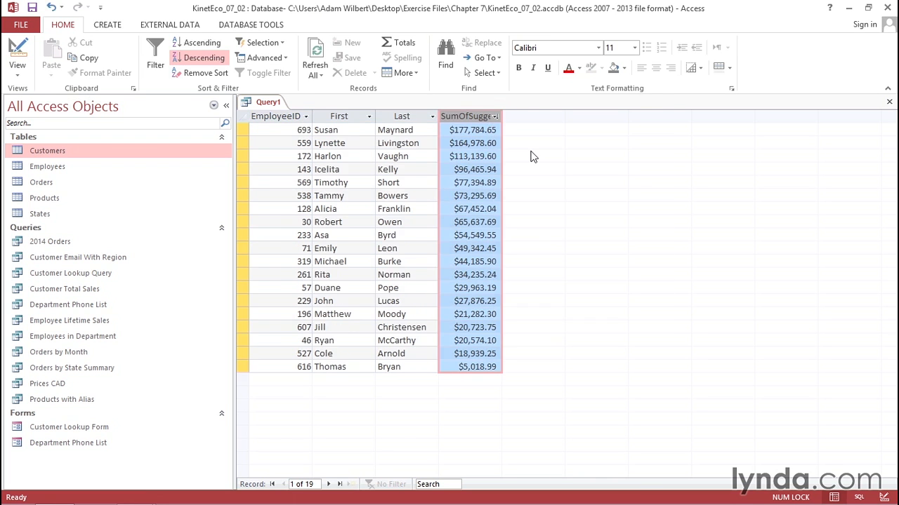
{"action": "left_click_drag", "start_coordinate": [502, 116], "coordinate": [527, 113]}
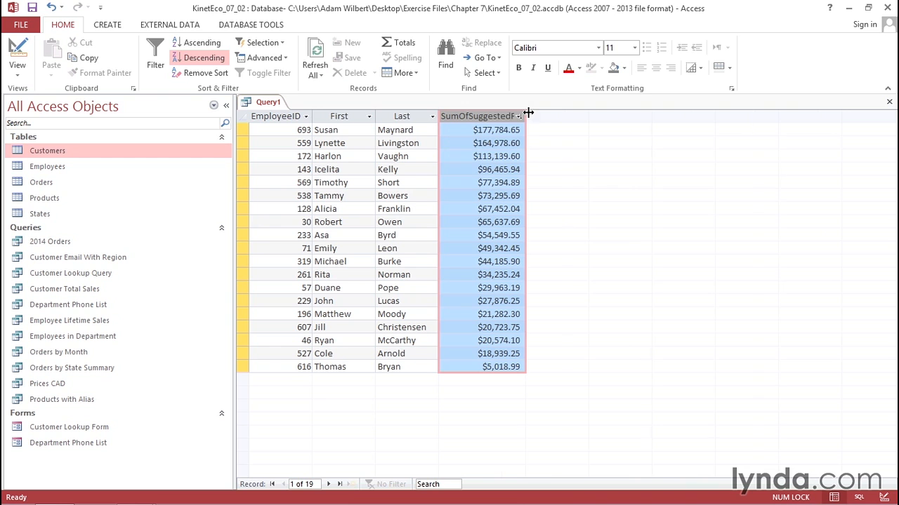
Return to the query design and give the SuggestedRetail field the alias "2013 Sales".
{"action": "left_click", "coordinate": [22, 56]}
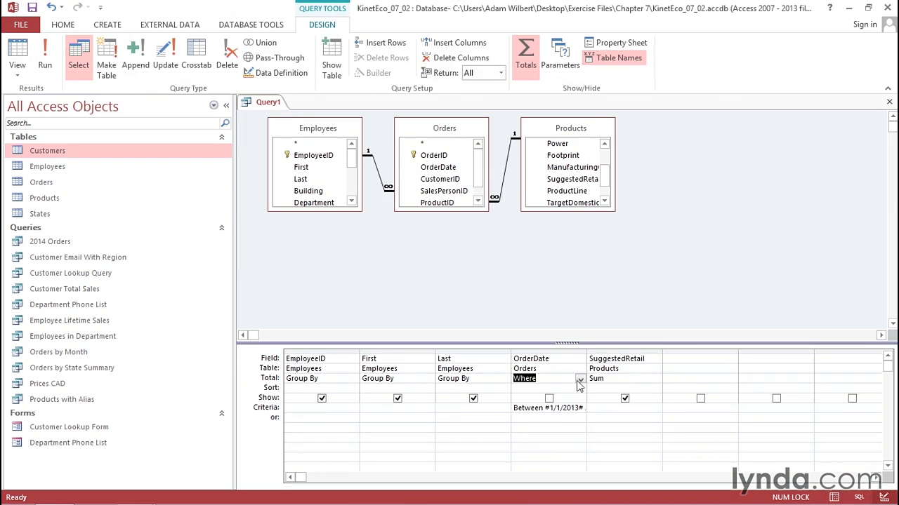
{"action": "left_click", "coordinate": [590, 359]}
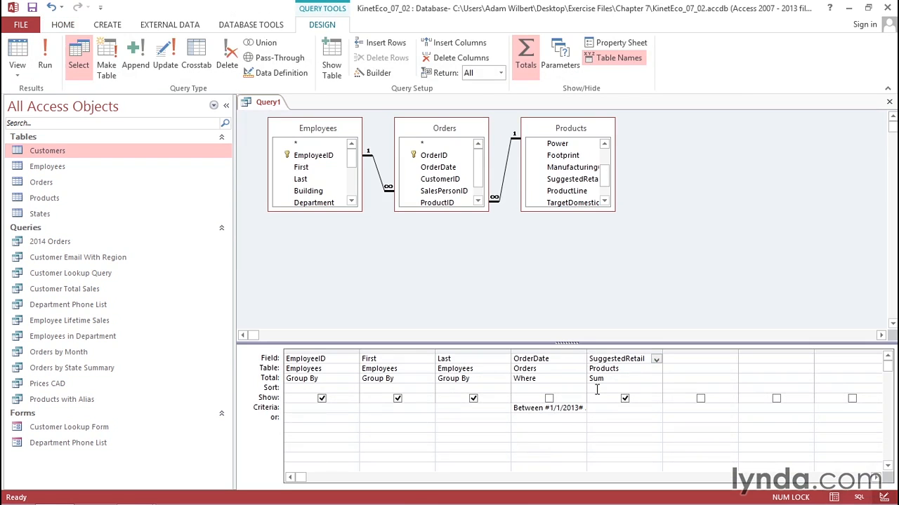
{"action": "type", "text": "2013 Sales: Sugge"}
Set the 2013 Sales field to sort Descending in the query design and run the query.
{"action": "left_click", "coordinate": [651, 388]}
{"action": "left_click", "coordinate": [656, 390]}
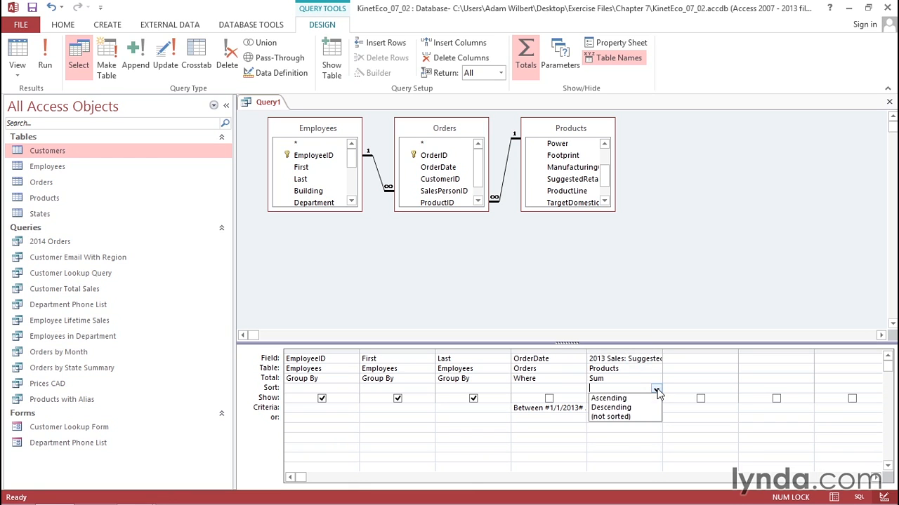
{"action": "left_click", "coordinate": [649, 407]}
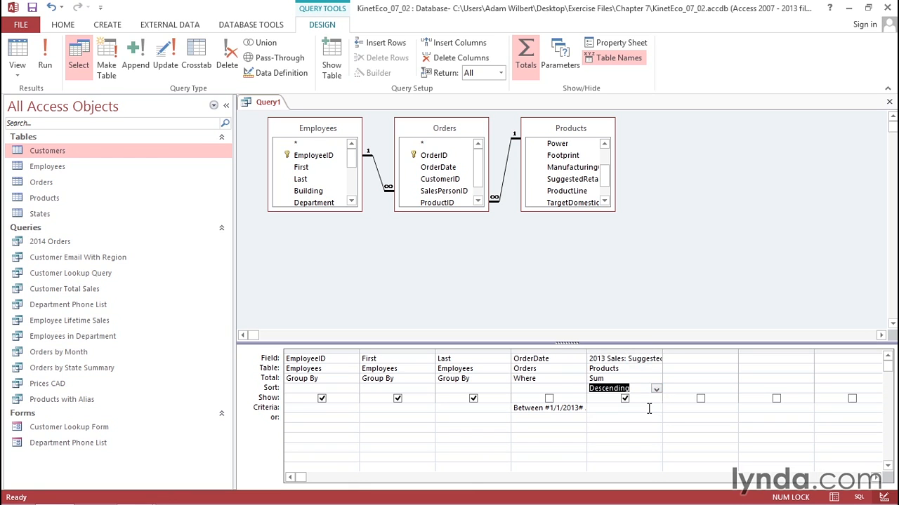
{"action": "left_click", "coordinate": [46, 62]}
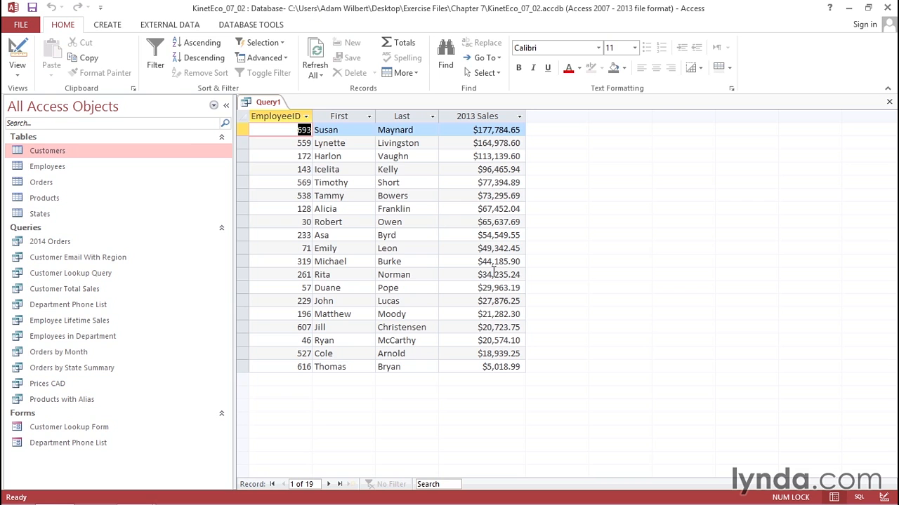
Return to the query design and open the Expression Builder for the empty field column after 2013 Sales.
{"action": "left_click", "coordinate": [17, 55]}
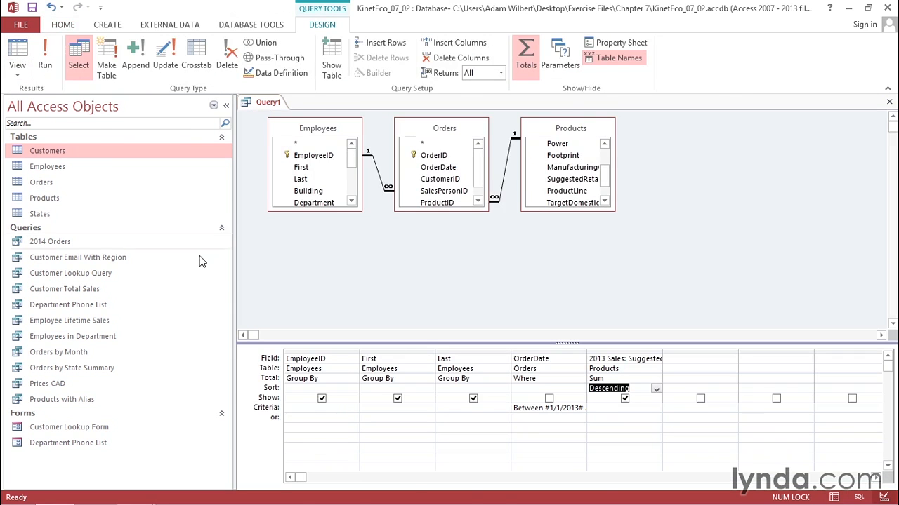
{"action": "left_click", "coordinate": [672, 359]}
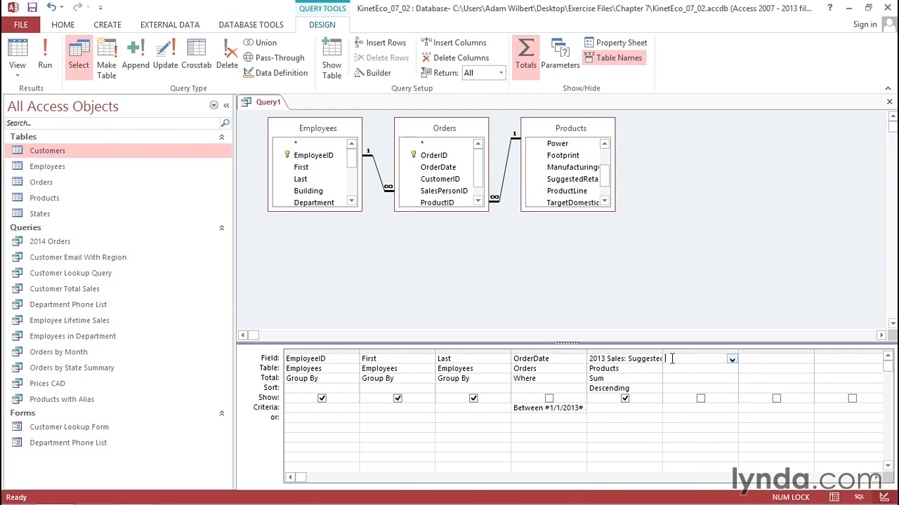
{"action": "right_click", "coordinate": [672, 360]}
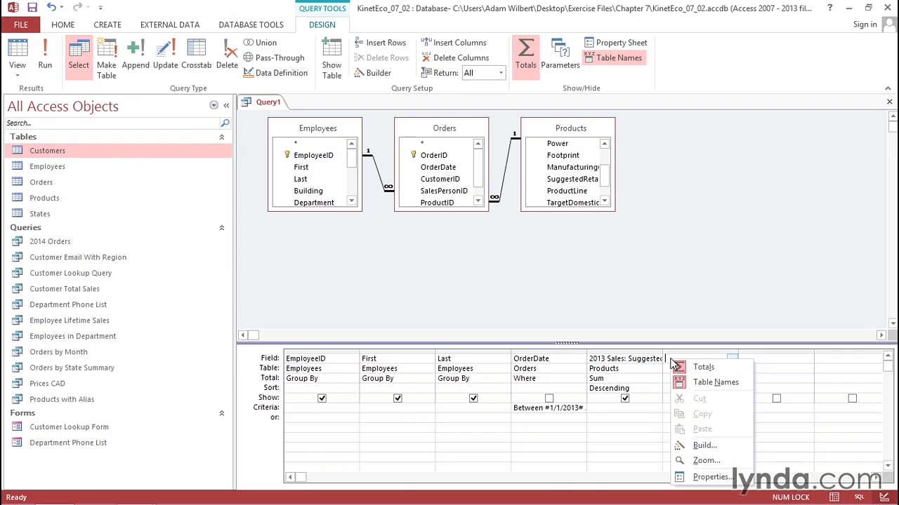
{"action": "left_click", "coordinate": [704, 446]}
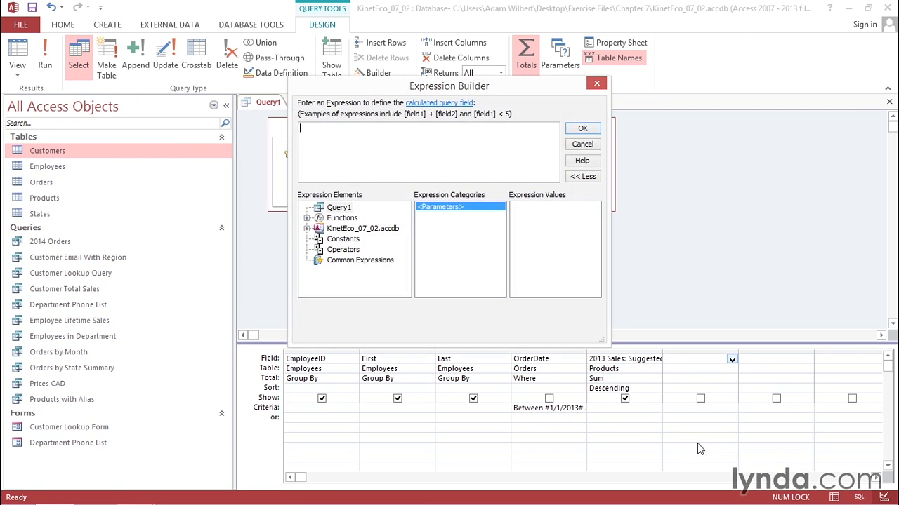
Insert the built-in IIf function from the Program Flow category into the expression.
{"action": "double_click", "coordinate": [330, 218]}
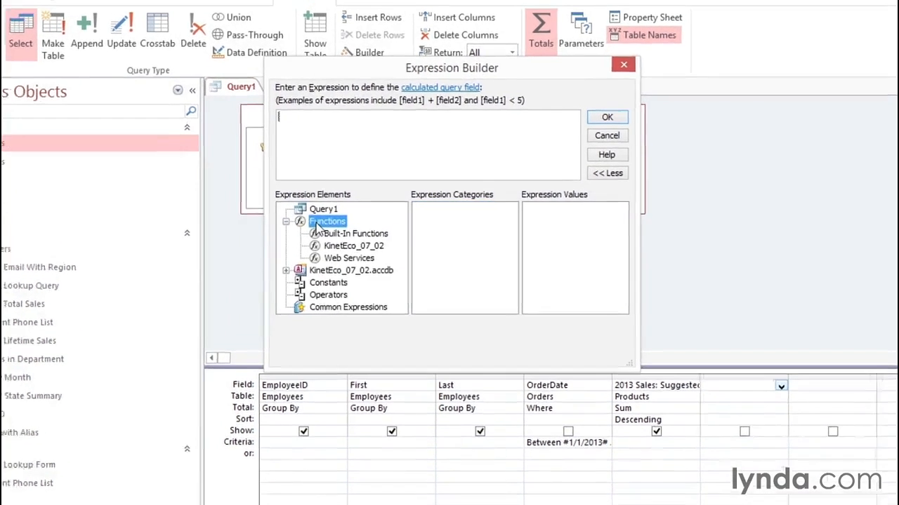
{"action": "left_click", "coordinate": [334, 238]}
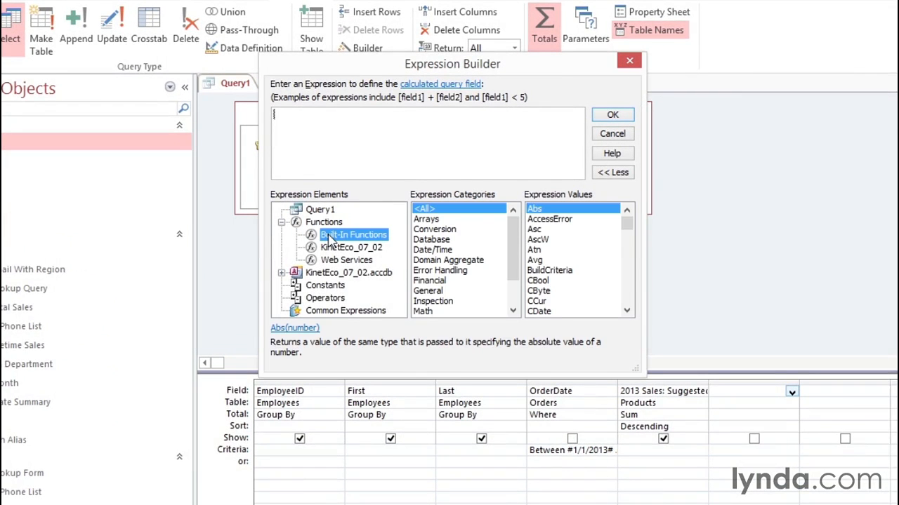
{"action": "left_click", "coordinate": [513, 281]}
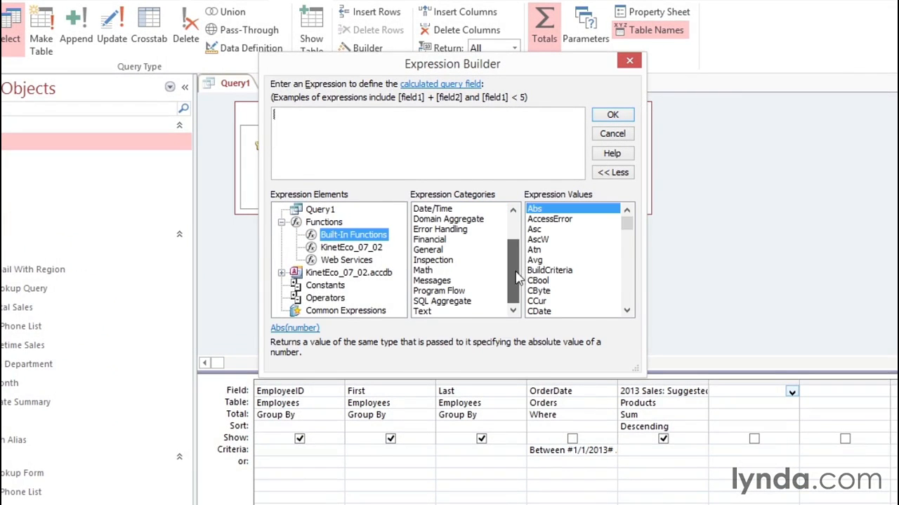
{"action": "left_click", "coordinate": [471, 292]}
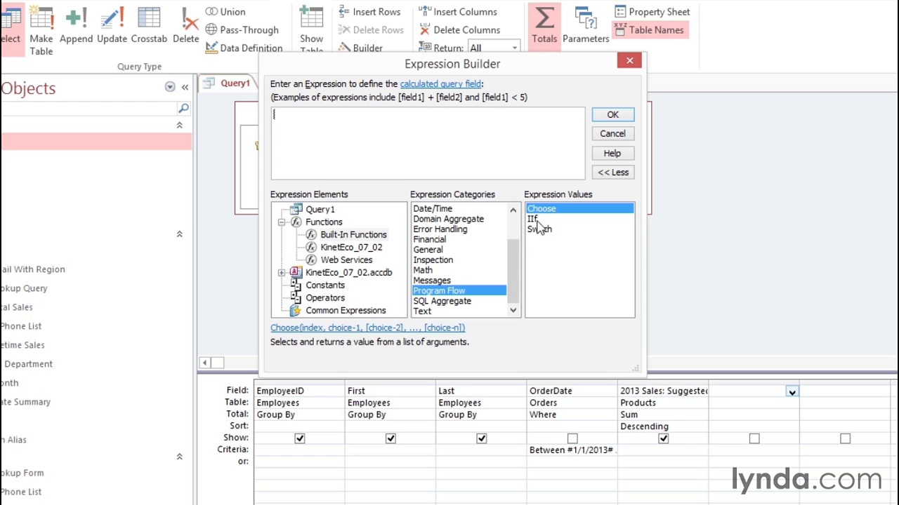
{"action": "left_click", "coordinate": [533, 220]}
{"action": "double_click", "coordinate": [534, 220]}
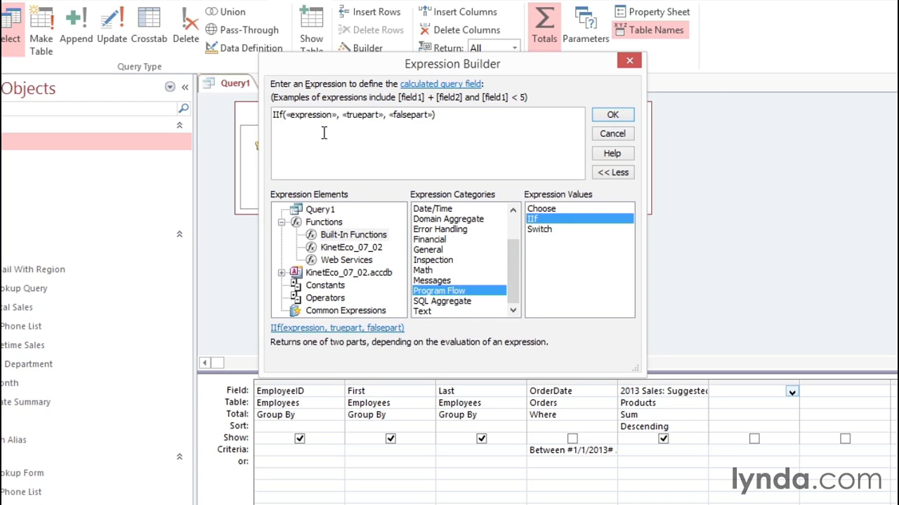
Replace the IIf function's expression placeholder with the condition [2013 Sales]>50000.
{"action": "left_click", "coordinate": [309, 116]}
{"action": "left_click", "coordinate": [359, 118]}
{"action": "left_click", "coordinate": [403, 118]}
{"action": "left_click", "coordinate": [303, 116]}
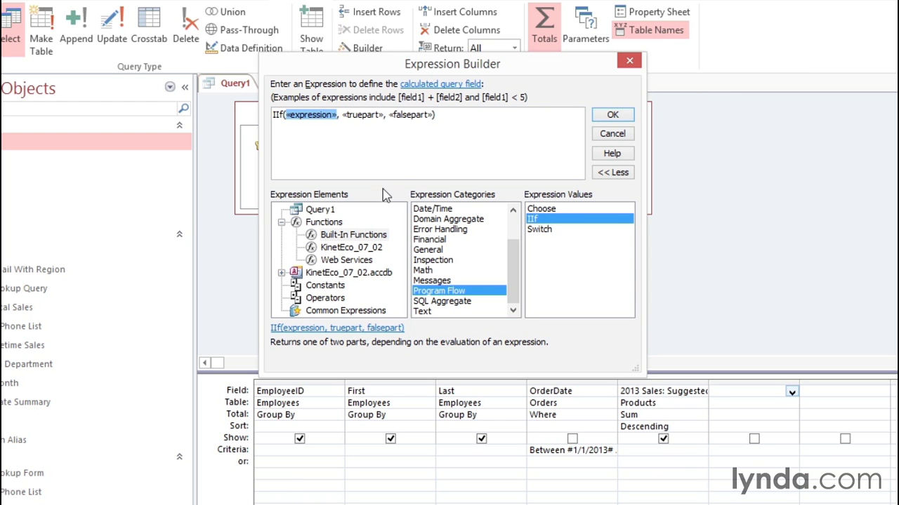
{"action": "type", "text": "["}
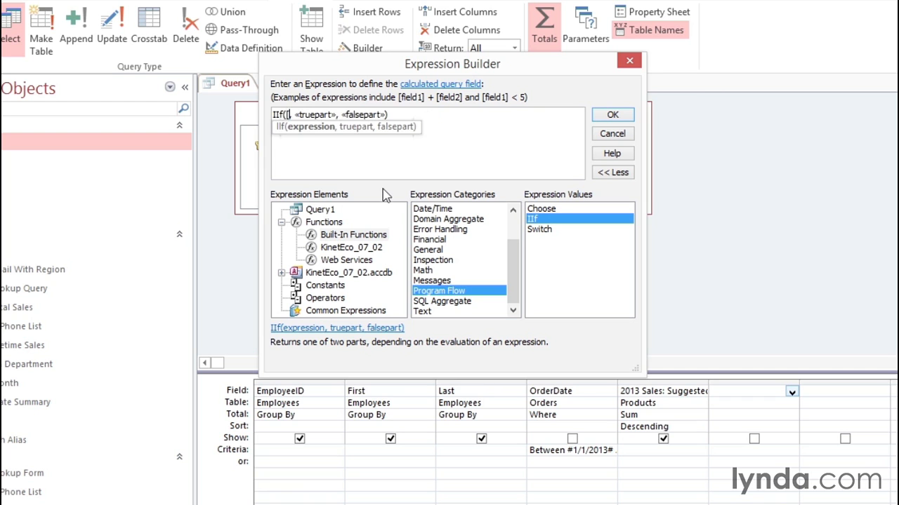
{"action": "type", "text": "2013 Sales"}
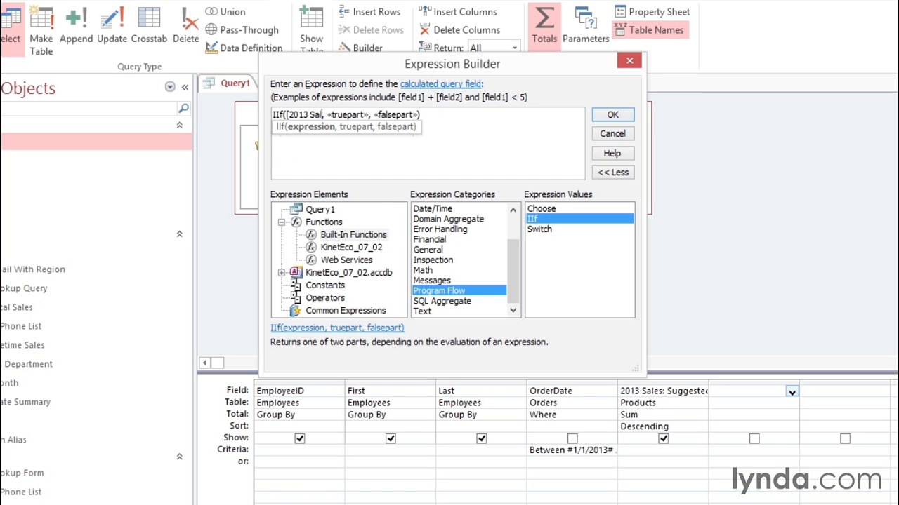
{"action": "type", "text": "]"}
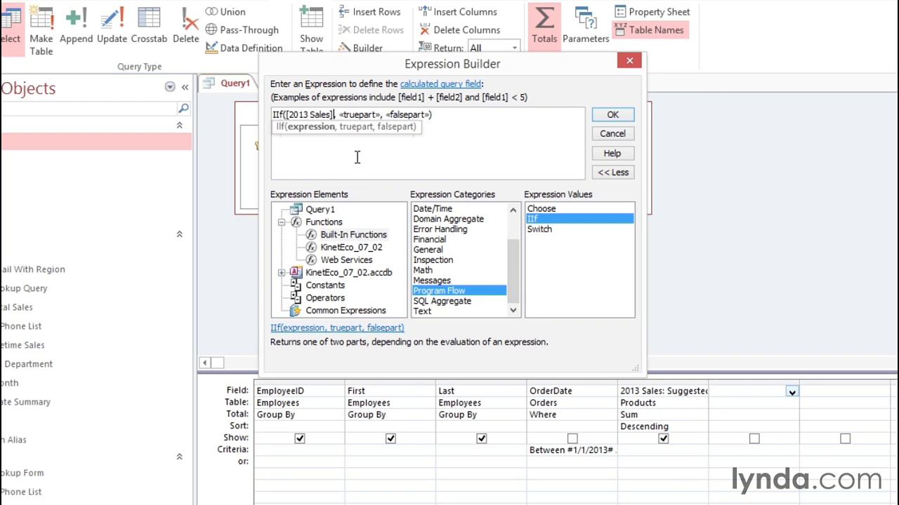
{"action": "type", "text": ">50000"}
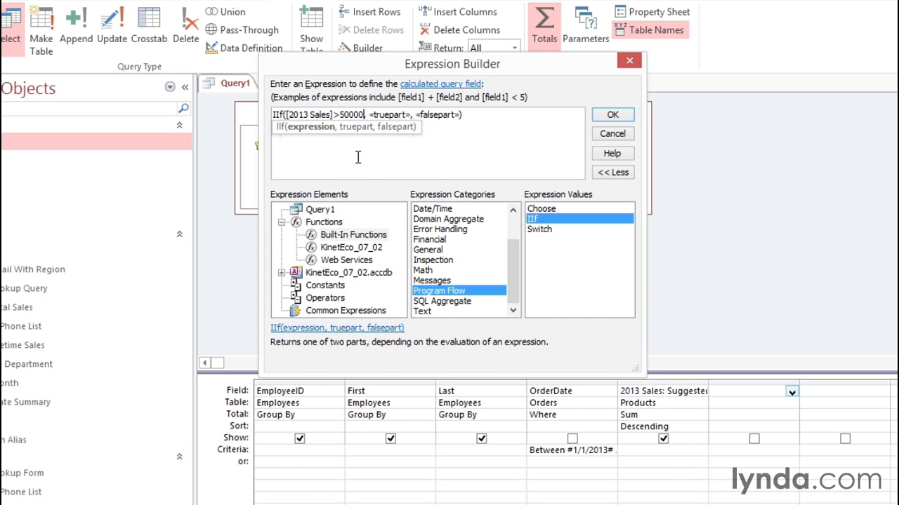
Set the IIf true part to "earned bonus" and the false part to "no bonus", and accept the expression.
{"action": "left_click", "coordinate": [385, 115]}
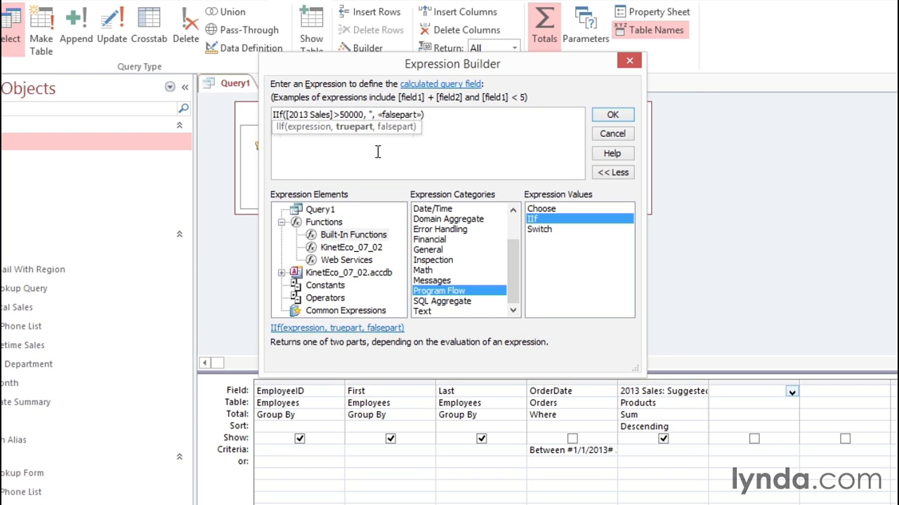
{"action": "type", "text": "earned bonus\""}
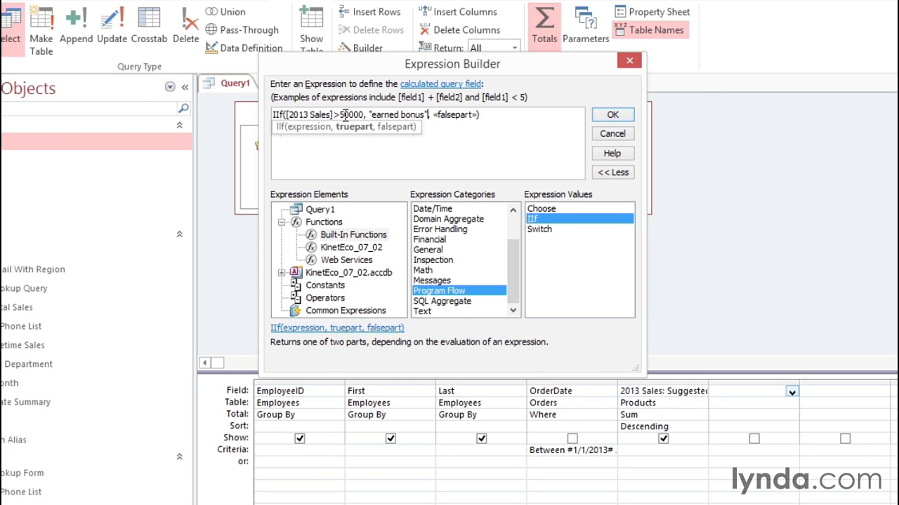
{"action": "left_click", "coordinate": [454, 115]}
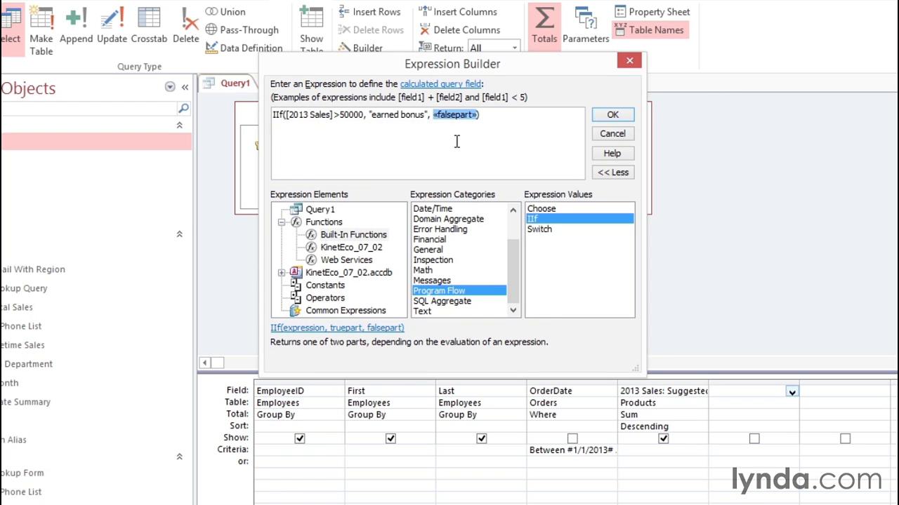
{"action": "type", "text": "\""}
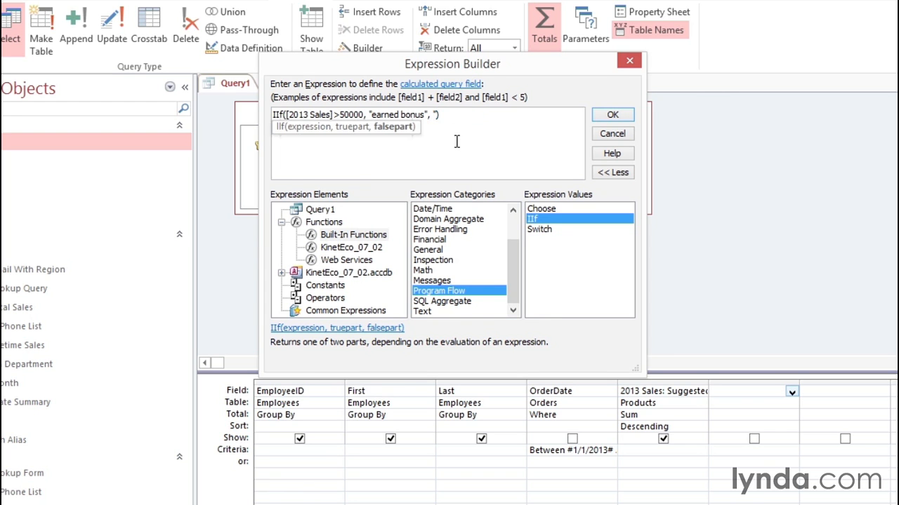
{"action": "type", "text": "no bonus\""}
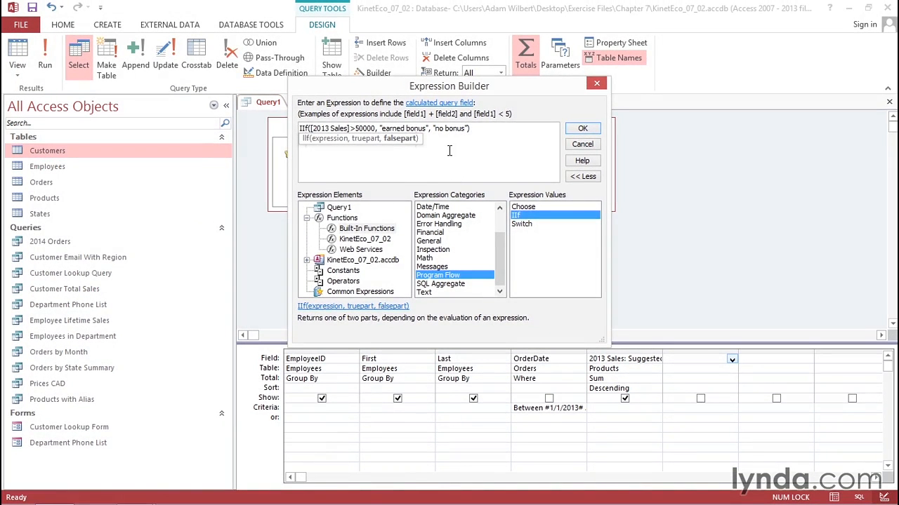
{"action": "left_click", "coordinate": [586, 130]}
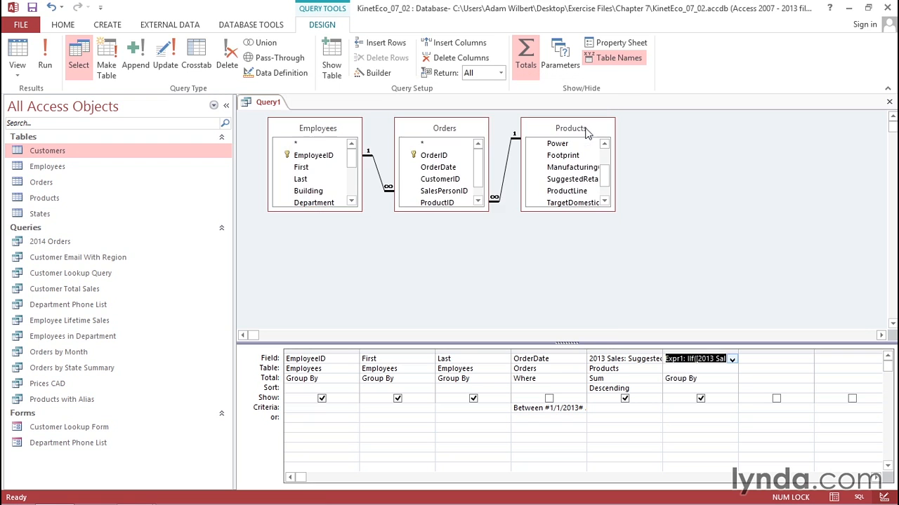
Give the calculated IIf field the alias "Bonus".
{"action": "left_click", "coordinate": [686, 360]}
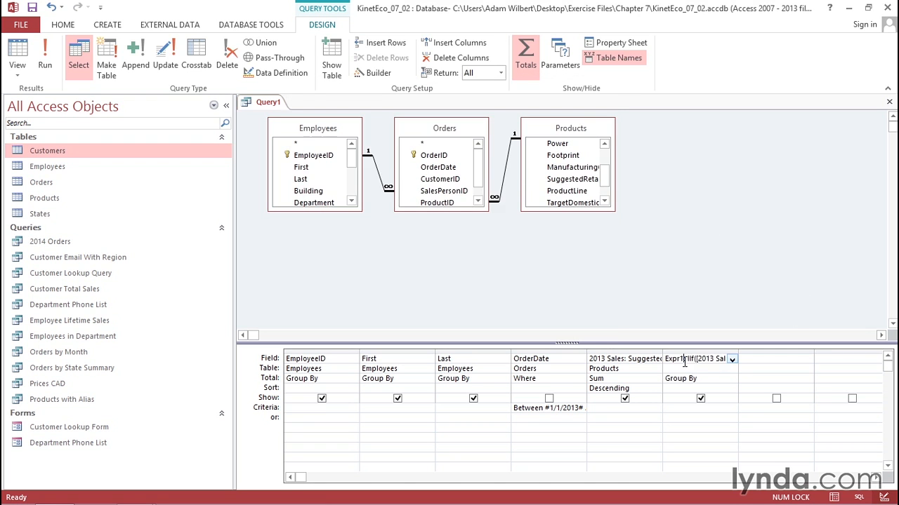
{"action": "double_click", "coordinate": [683, 360]}
{"action": "type", "text": "Bonus:"}
Set the Bonus field's total option to Expression and run the query.
{"action": "left_click", "coordinate": [714, 382]}
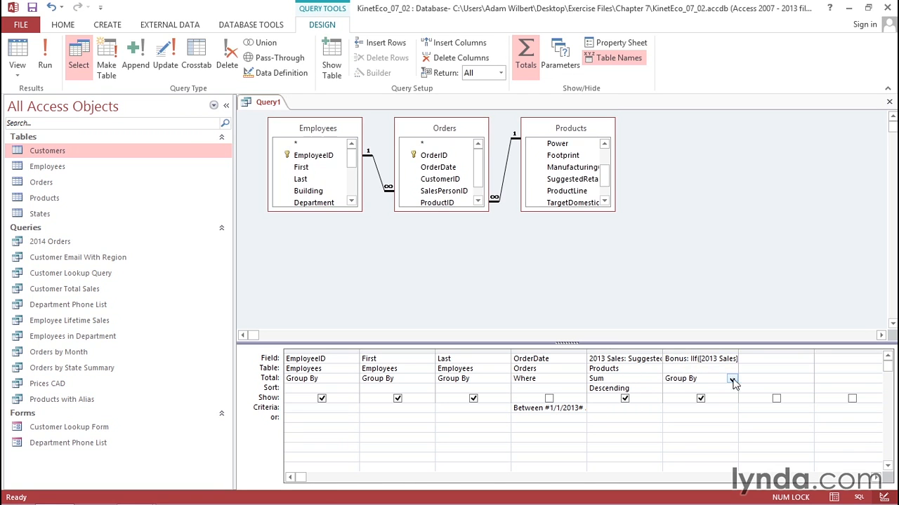
{"action": "left_click", "coordinate": [731, 380]}
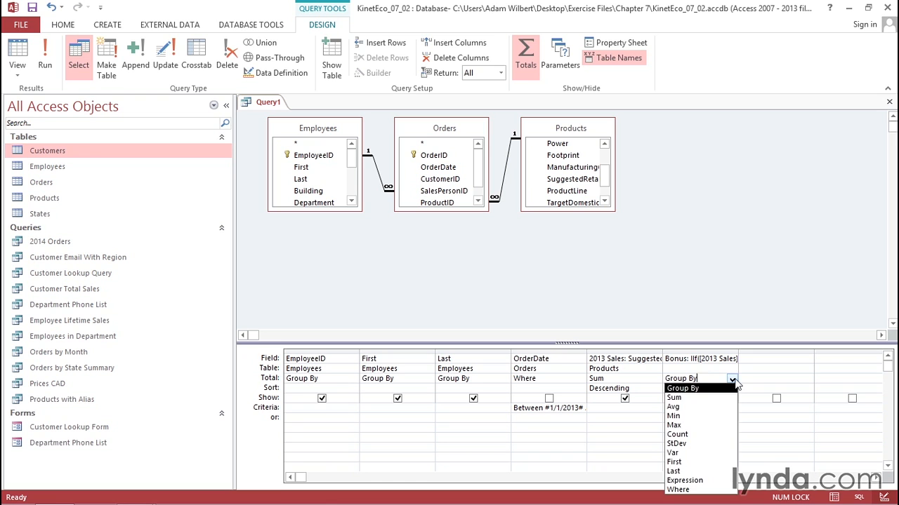
{"action": "left_click", "coordinate": [695, 480]}
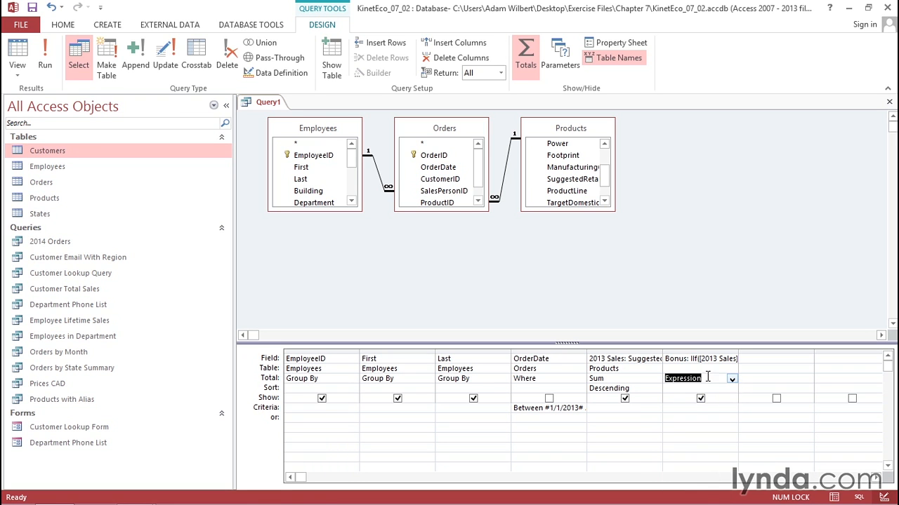
{"action": "left_click", "coordinate": [45, 62]}
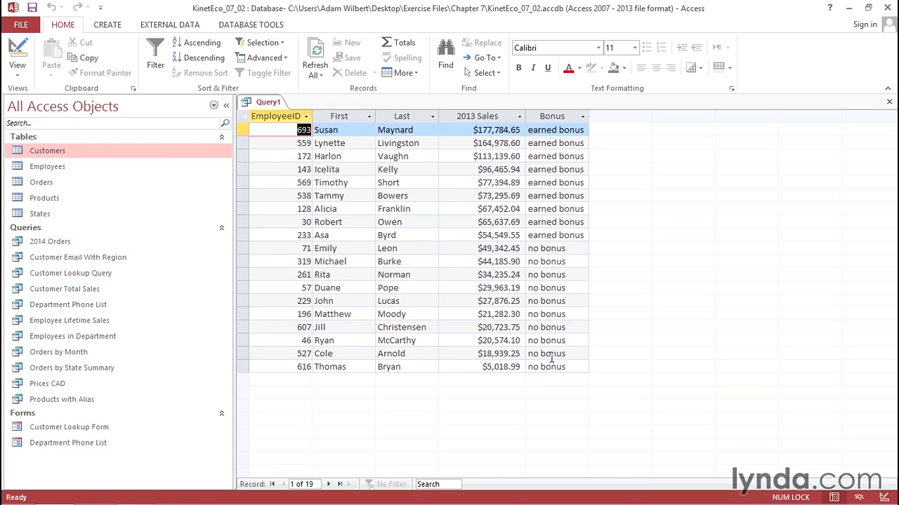
Reopen the Bonus expression in the query design's Expression Builder and replace its true part with [Salary]*.1.
{"action": "left_click", "coordinate": [17, 50]}
{"action": "right_click", "coordinate": [681, 361]}
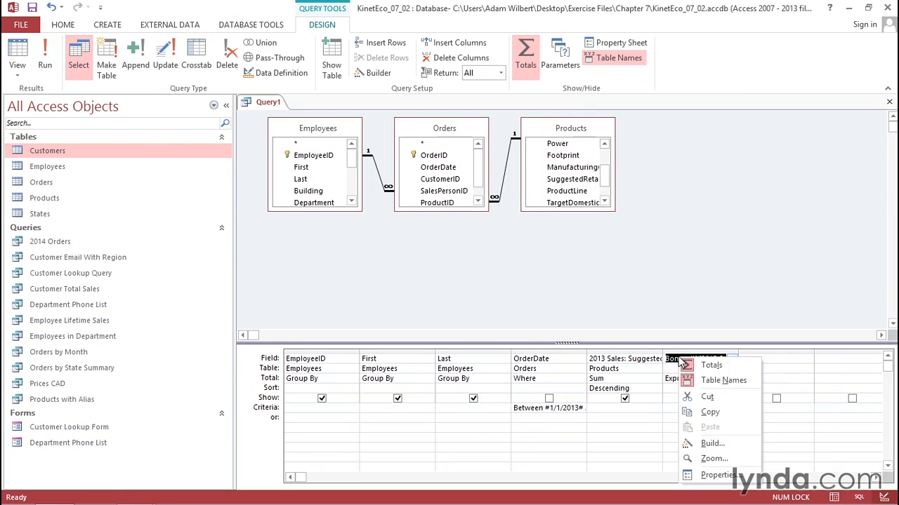
{"action": "left_click", "coordinate": [711, 443]}
{"action": "left_click", "coordinate": [430, 139]}
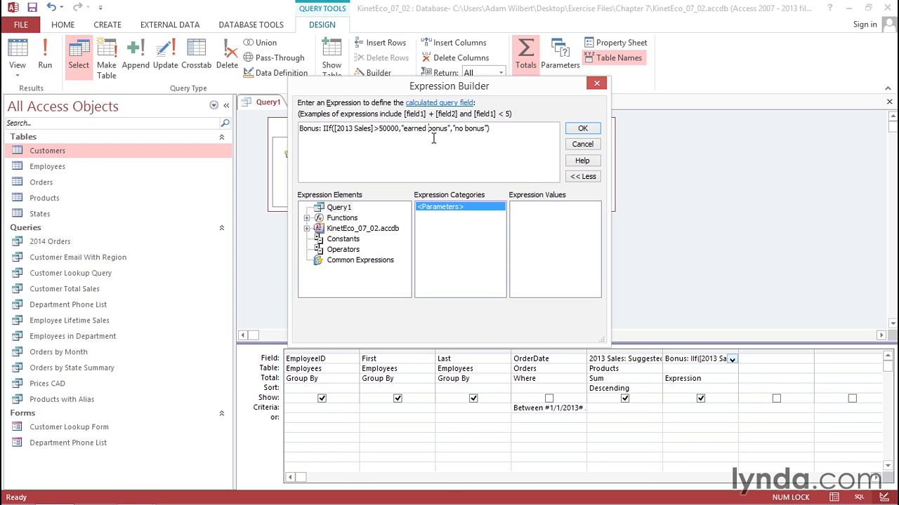
{"action": "left_click_drag", "start_coordinate": [447, 128], "coordinate": [404, 128]}
{"action": "key", "text": "Delete"}
{"action": "key", "text": "BackSpace"}
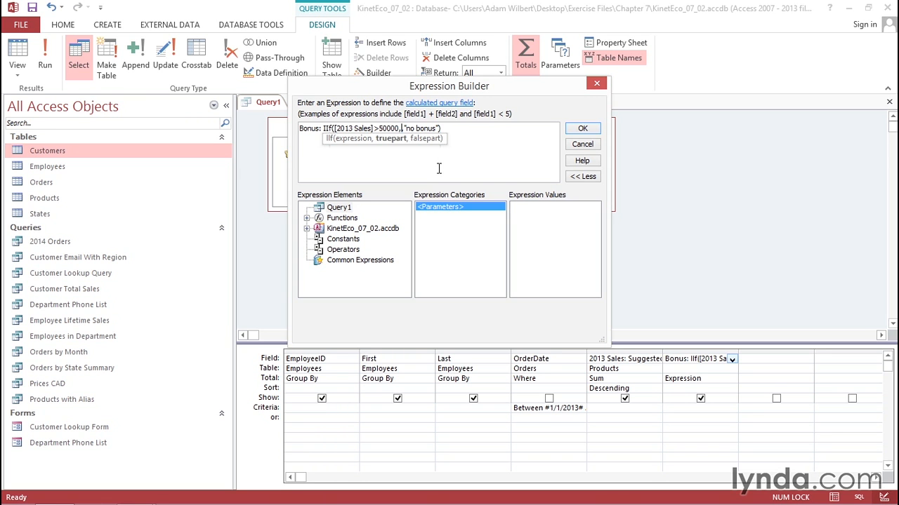
{"action": "type", "text": "[Salary"}
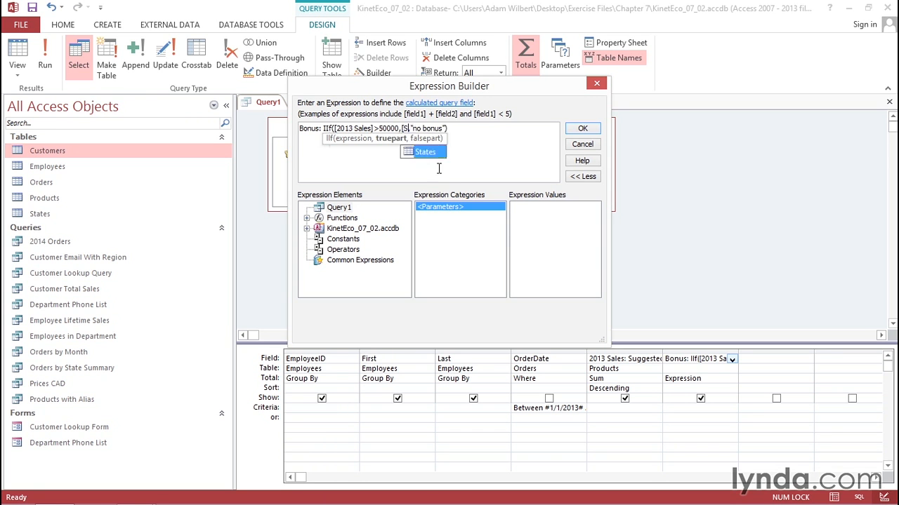
{"action": "type", "text": "]*.1"}
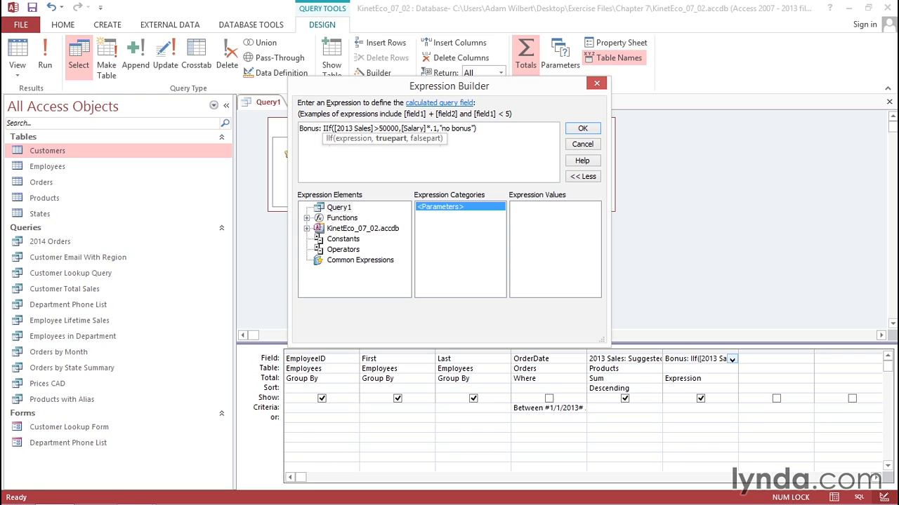
Replace the Bonus expression's "no bonus" false part with 0 and accept the expression.
{"action": "left_click_drag", "start_coordinate": [440, 128], "coordinate": [479, 128]}
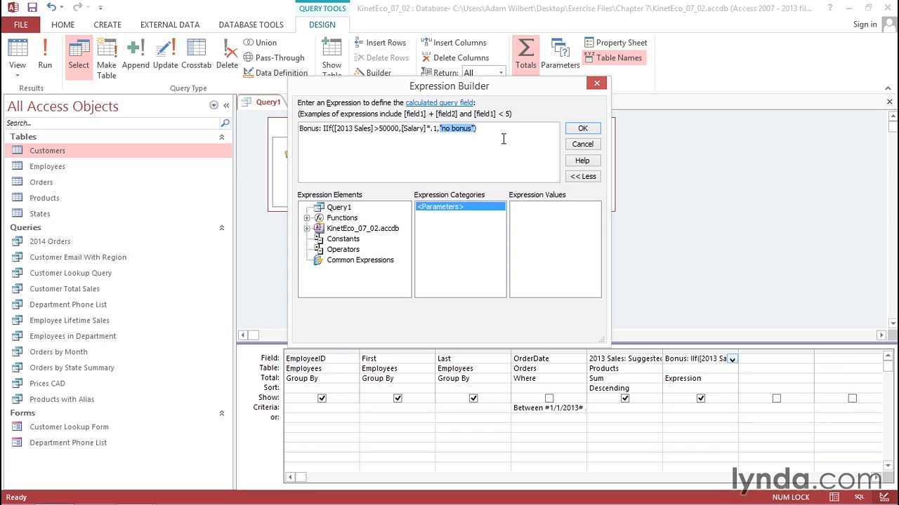
{"action": "type", "text": "0"}
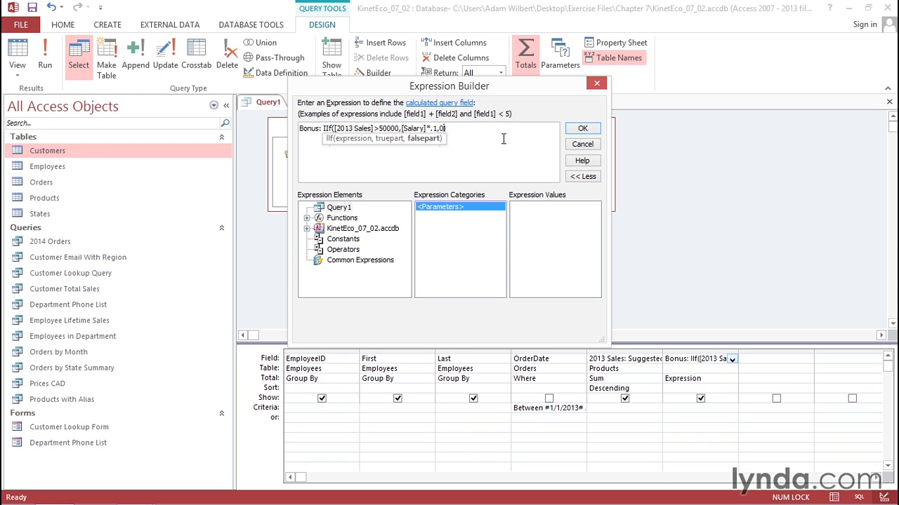
{"action": "type", "text": ")"}
{"action": "left_click", "coordinate": [583, 128]}
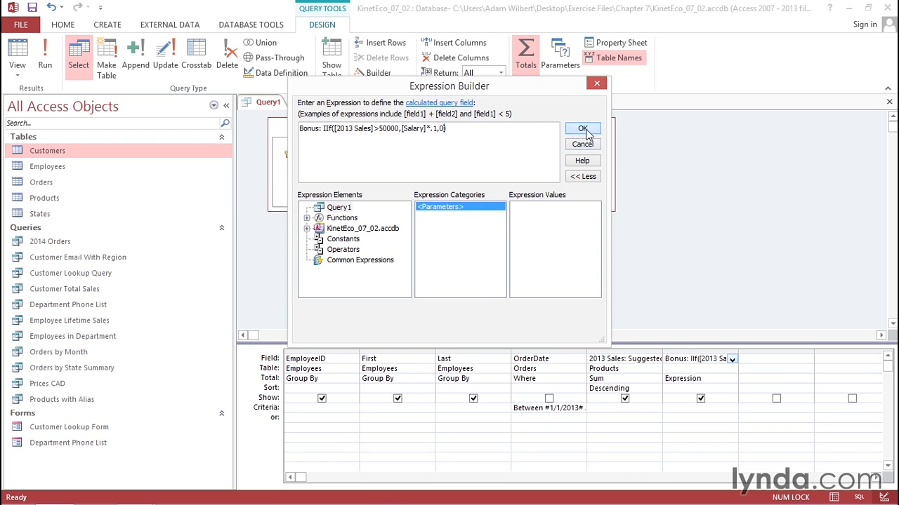
Add the Salary field from the Employees table to the query, run it, and check a 2013 Sales value against its bonus.
{"action": "left_click", "coordinate": [759, 360]}
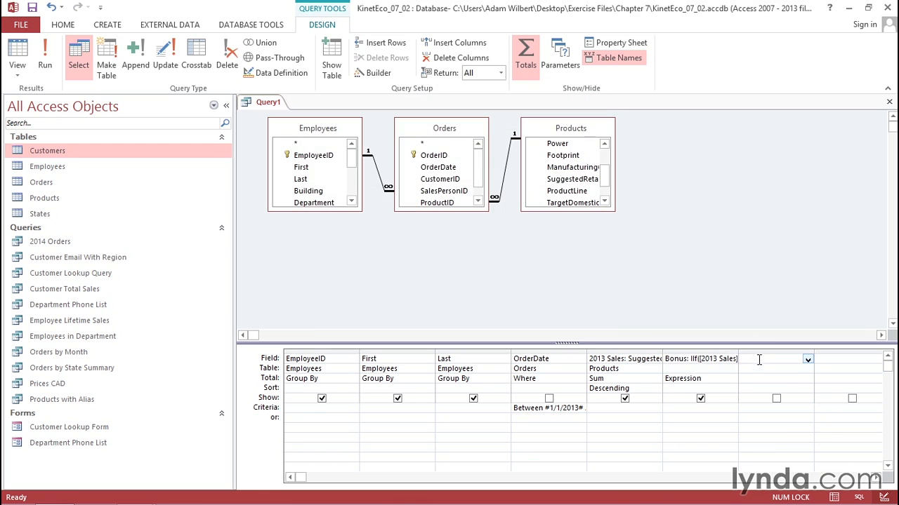
{"action": "scroll", "coordinate": [352, 165], "scroll_direction": "down", "scroll_amount": 1}
{"action": "scroll", "coordinate": [347, 175], "scroll_direction": "down", "scroll_amount": 7}
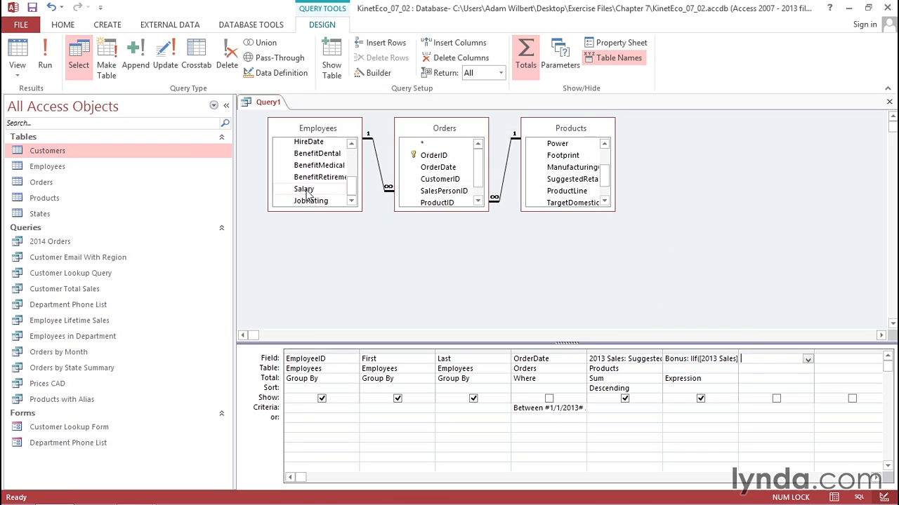
{"action": "double_click", "coordinate": [305, 190]}
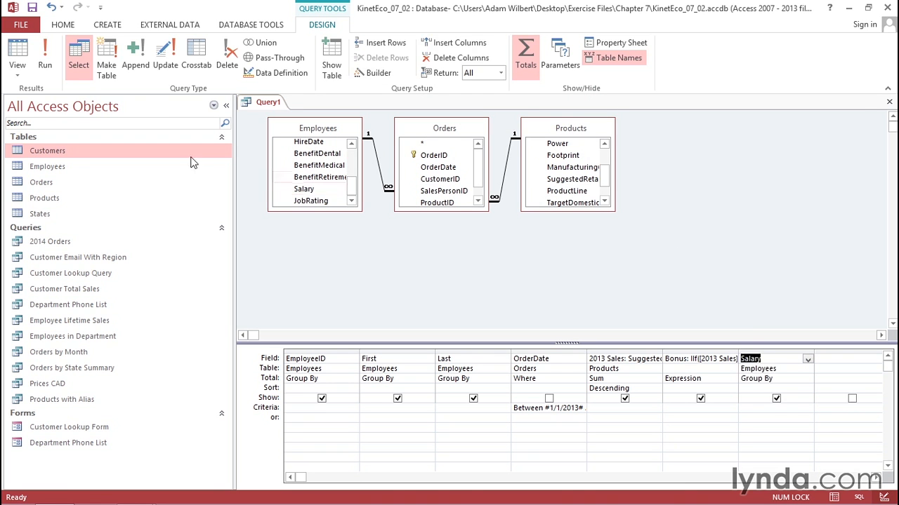
{"action": "left_click", "coordinate": [45, 62]}
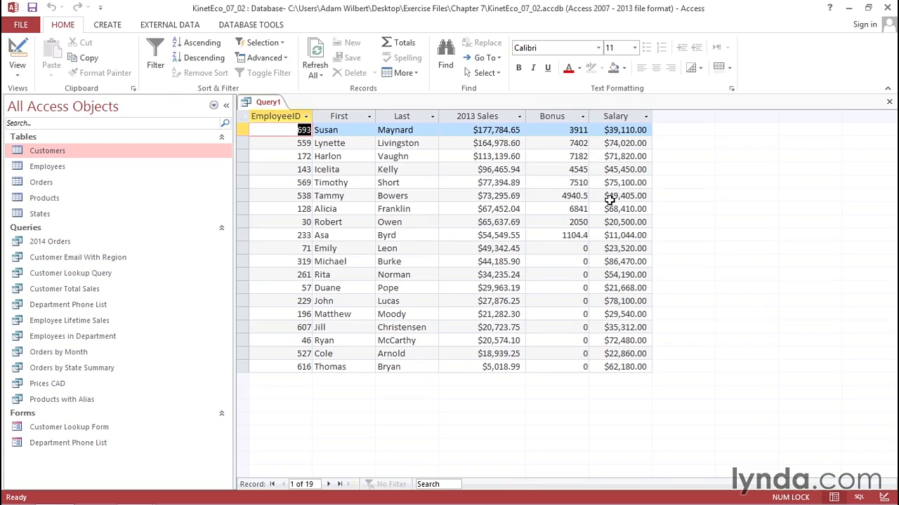
{"action": "left_click_drag", "start_coordinate": [478, 236], "coordinate": [524, 236]}
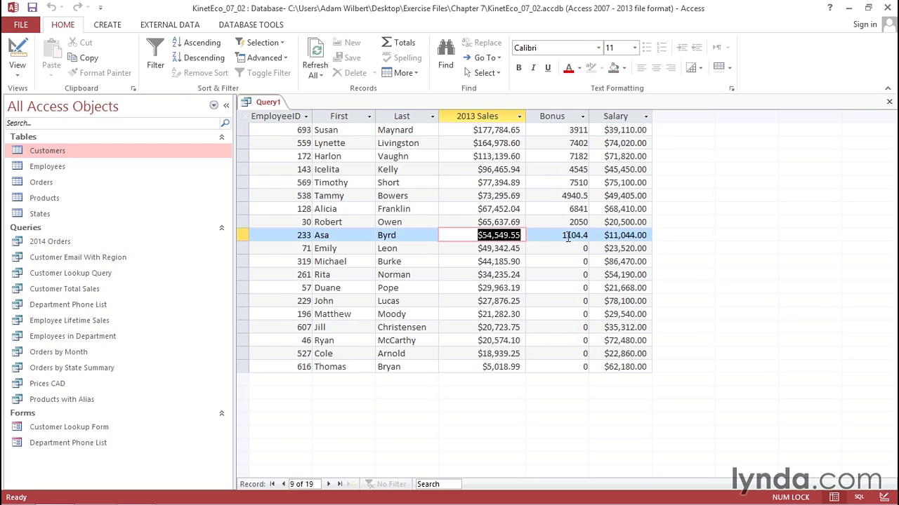